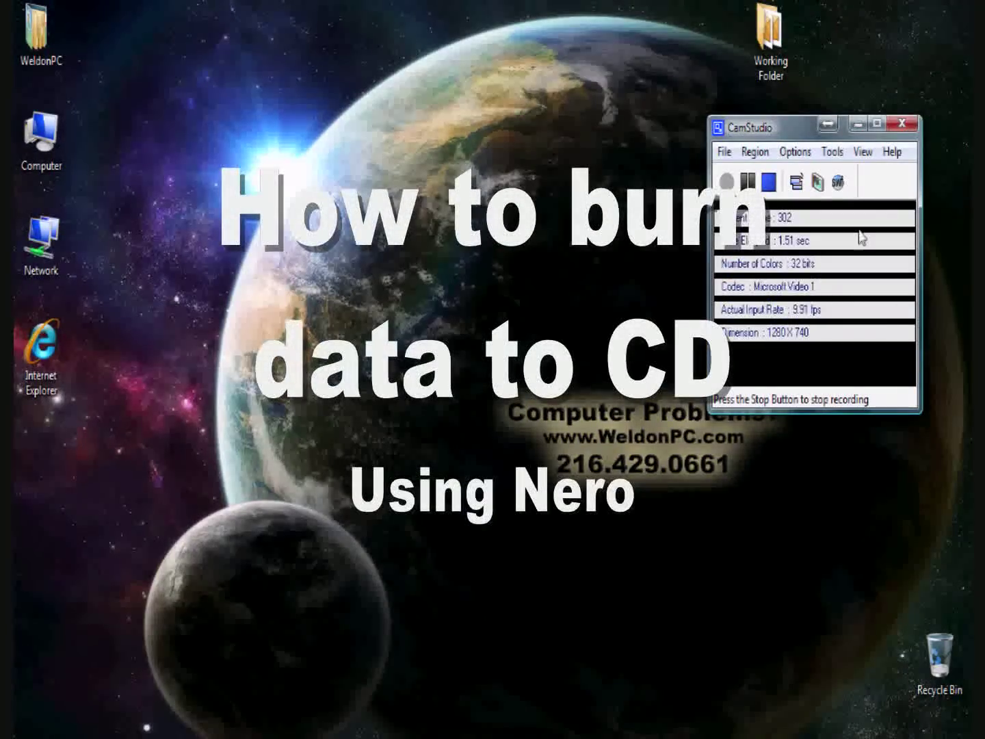
- Minimize the CamStudio window and open the Windows Start menu
left_click(858, 124)
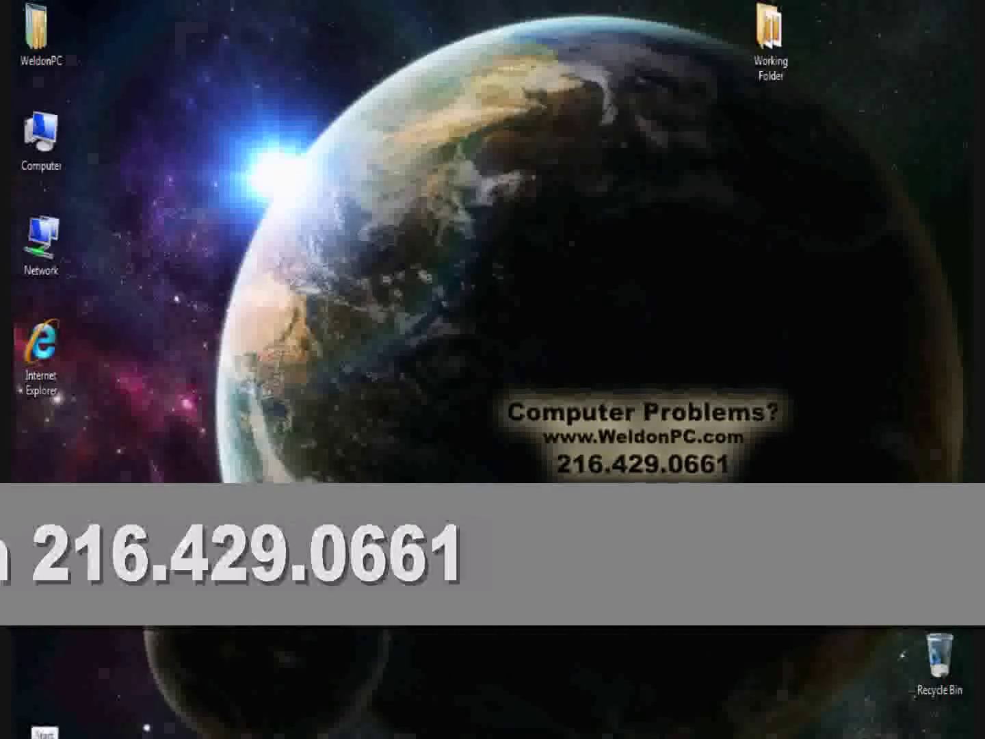
left_click(13, 733)
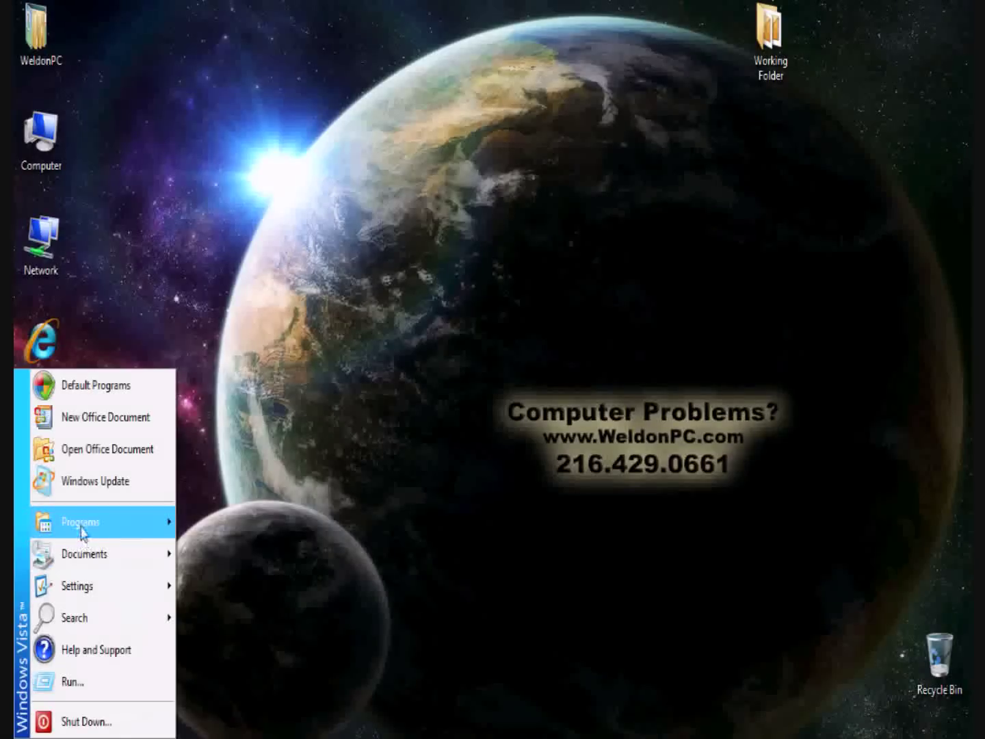
- Launch Nero StartSmart Essentials from Programs > Nero 8
mouse_move(81, 526)
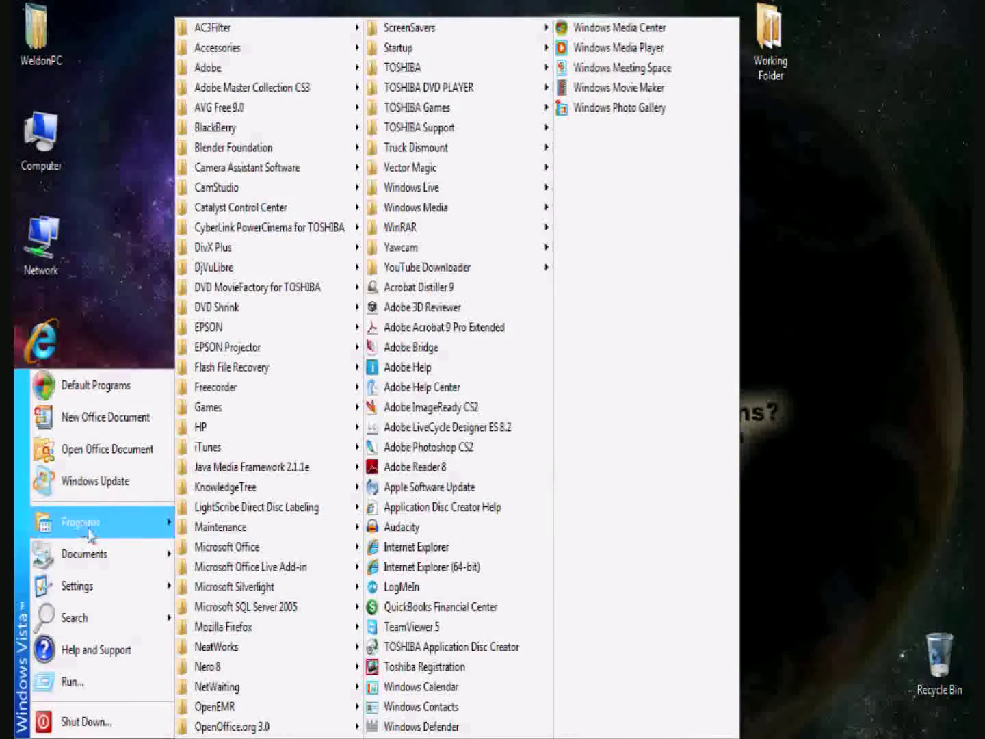
mouse_move(223, 674)
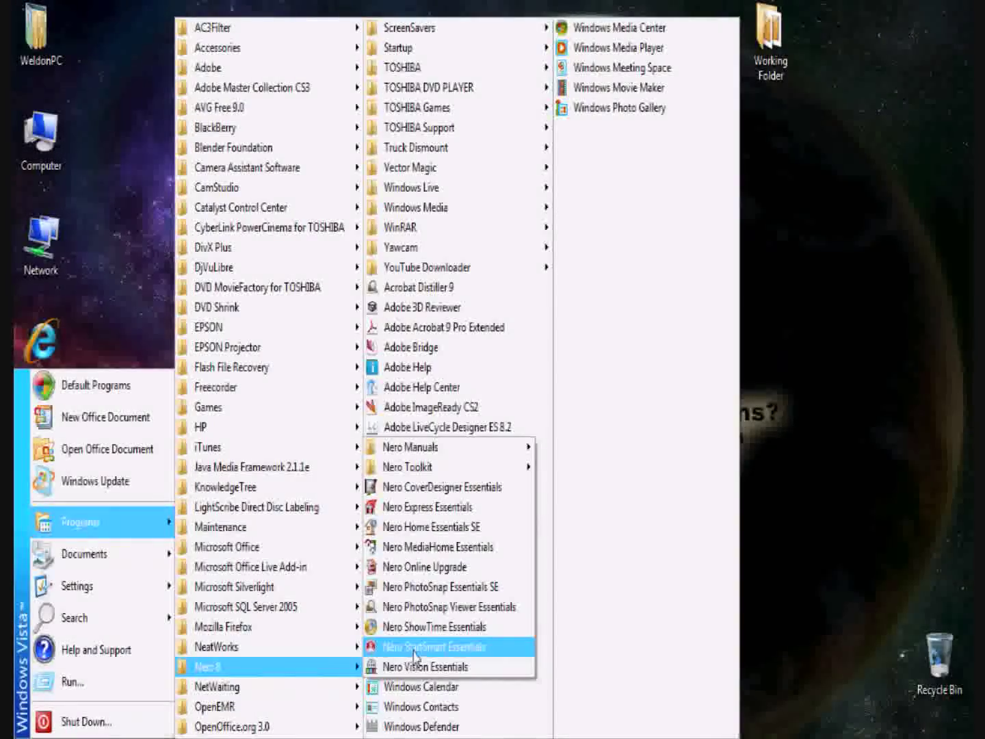
left_click(415, 649)
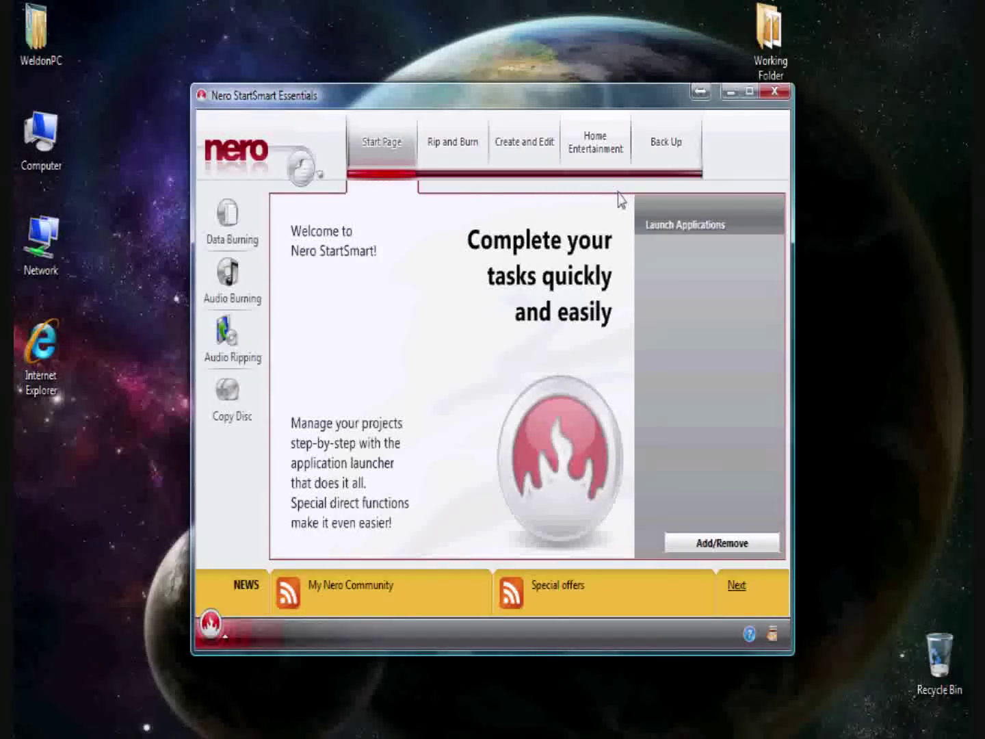
- Preview the Audio Burning, Audio Ripping and Copy Disc pages, then return to Data Burning for MyDisc
left_click(236, 236)
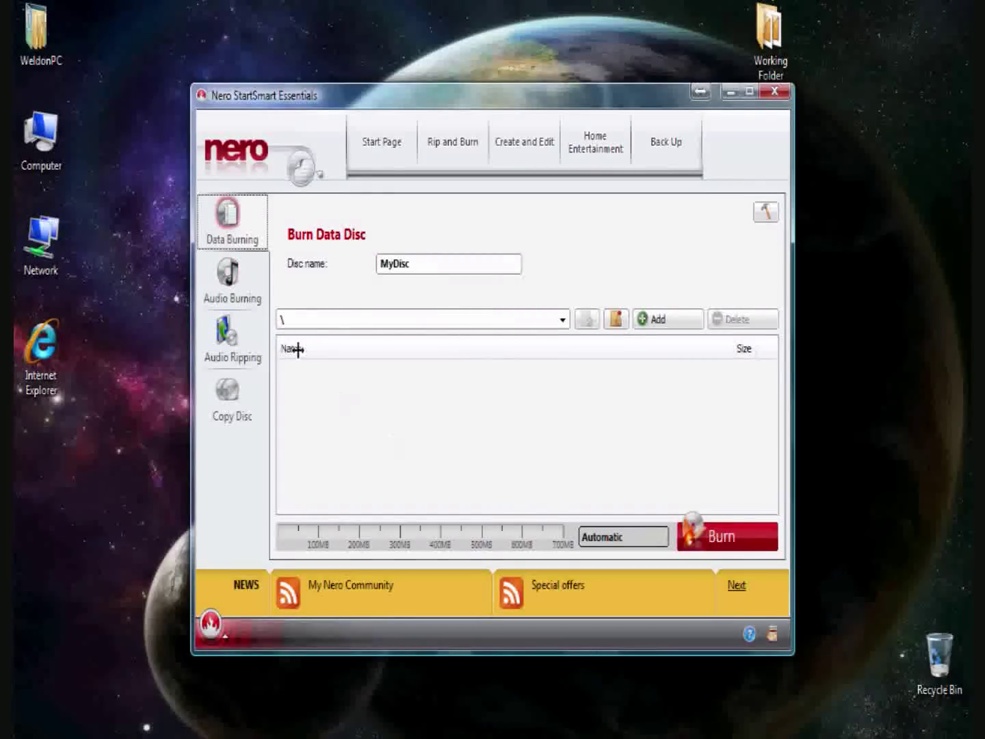
left_click(229, 277)
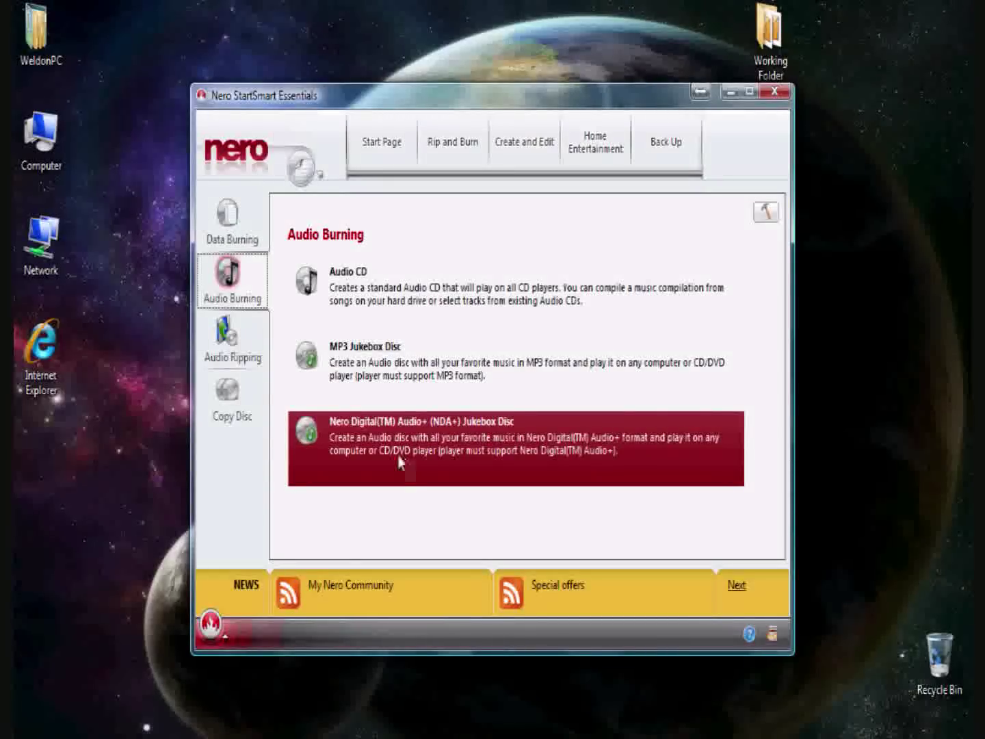
left_click(219, 336)
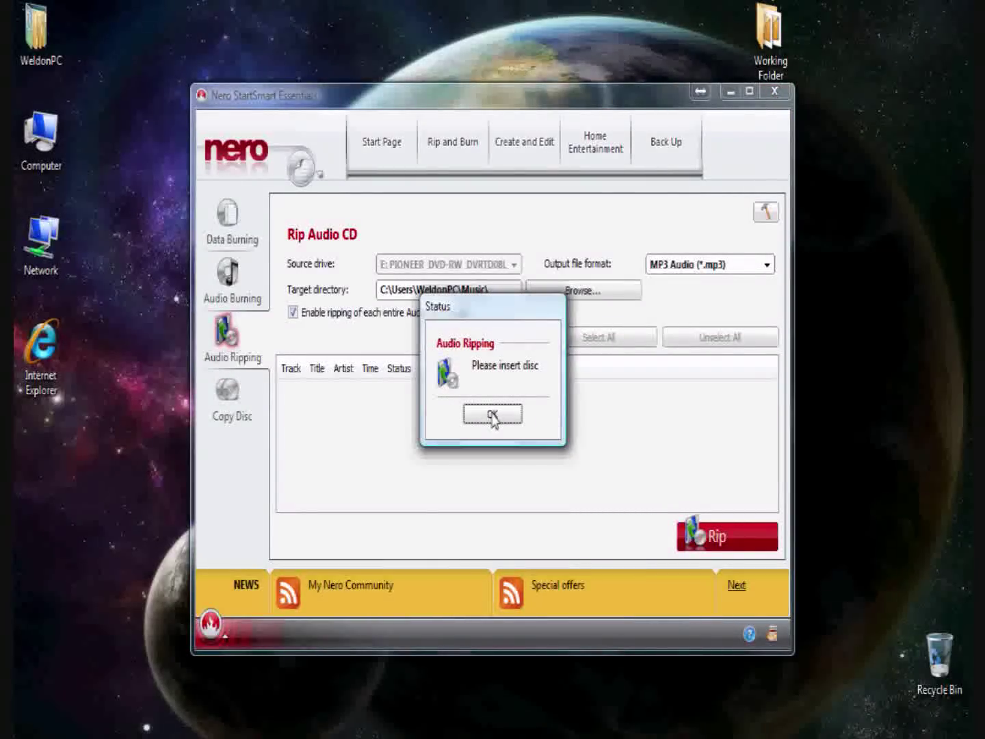
left_click(491, 414)
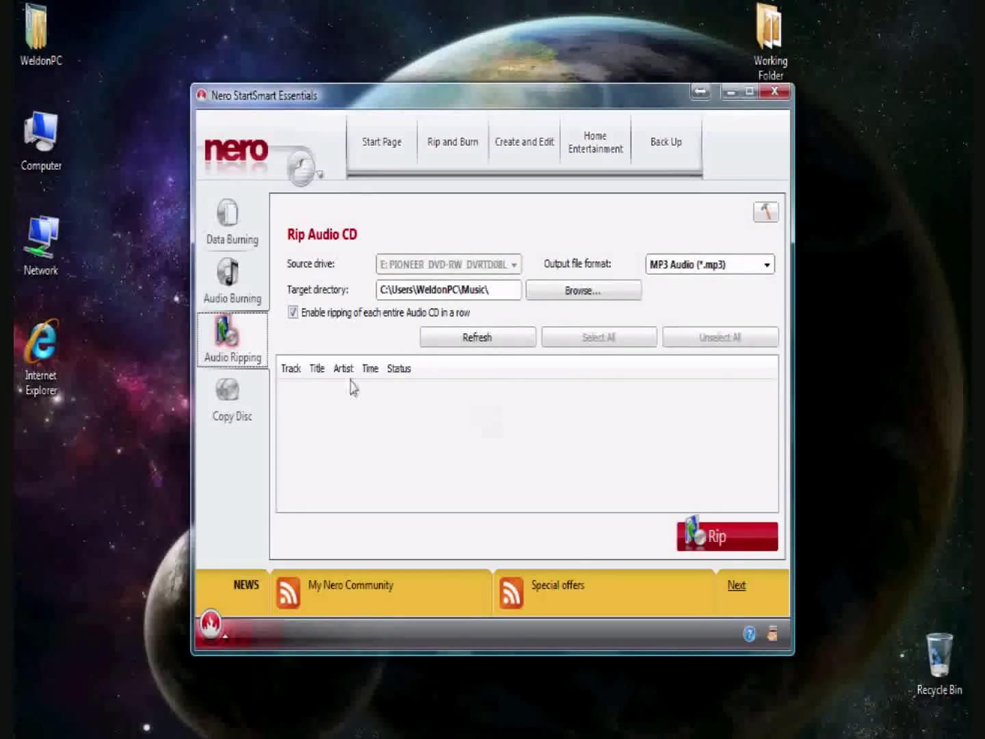
left_click(246, 400)
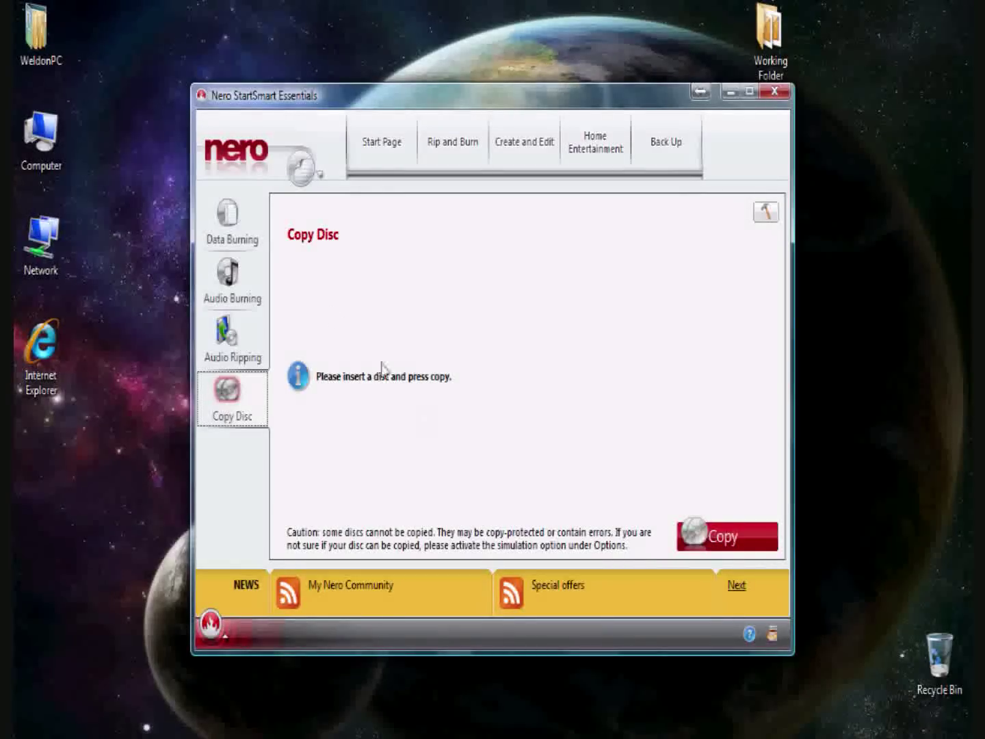
left_click(232, 225)
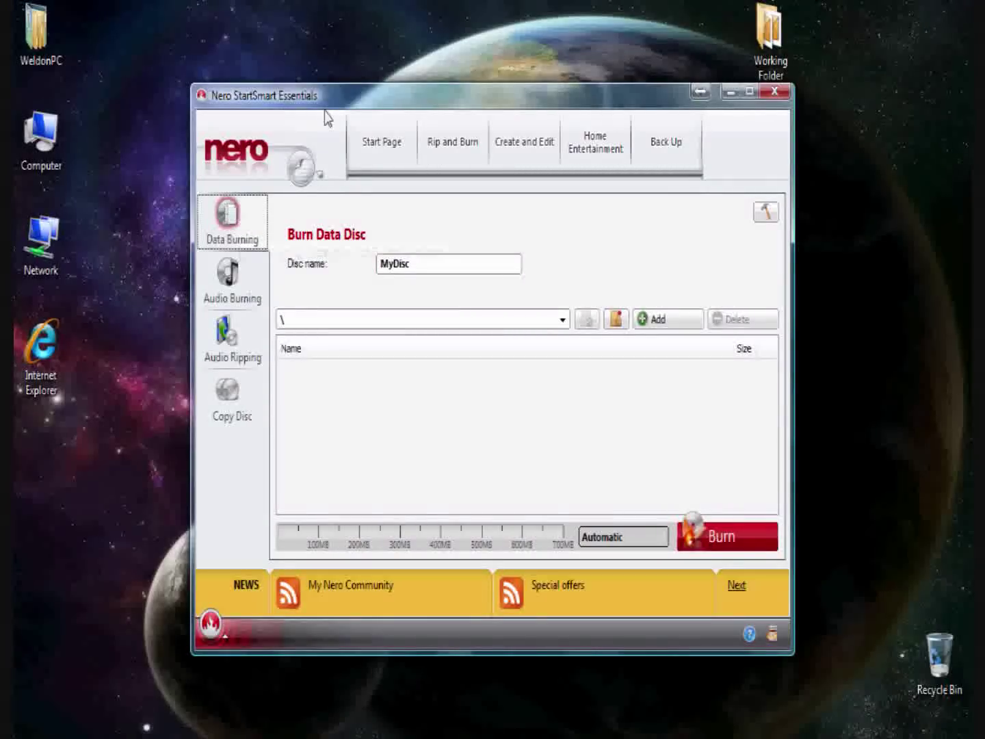
- Move the Nero window right and open the WeldonPC folder in Explorer beside it
left_click_drag(330, 99, 514, 108)
double_click(37, 31)
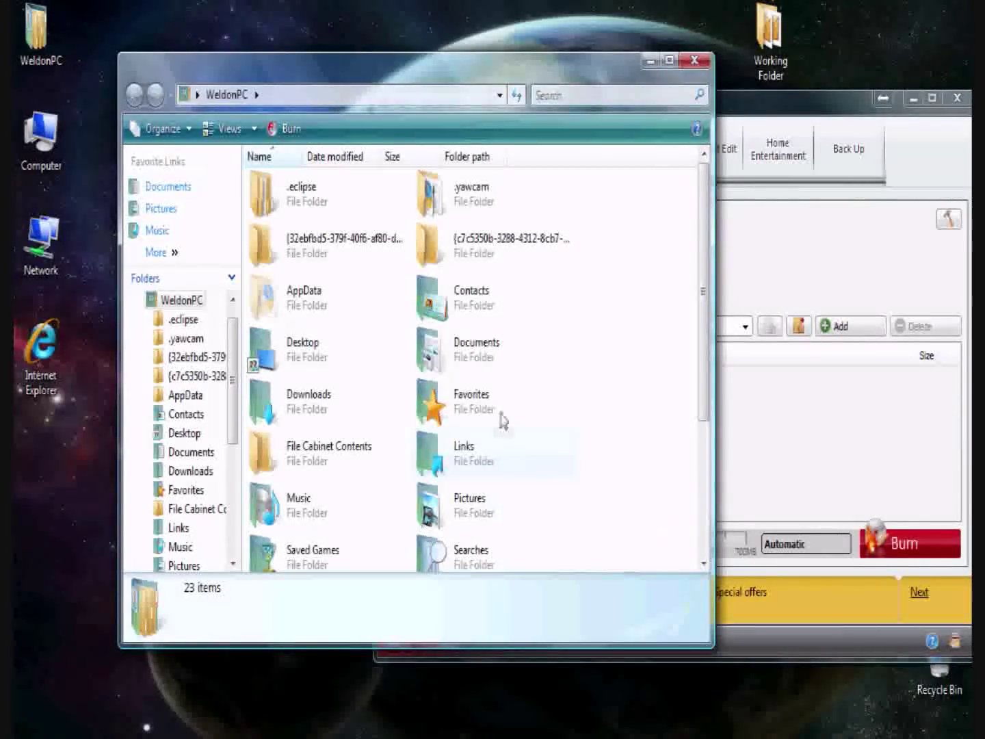
- Add the All my Cousins, Elliott and Mom and Patrick photos from Pictures > Cookout to Nero's disc list
double_click(447, 512)
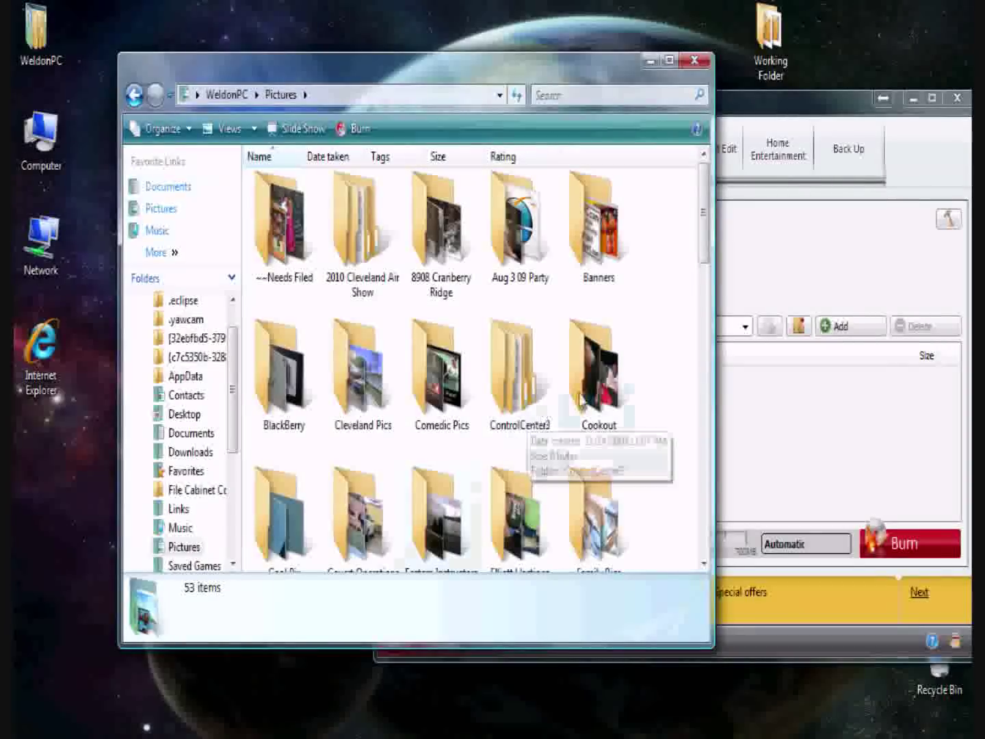
double_click(595, 370)
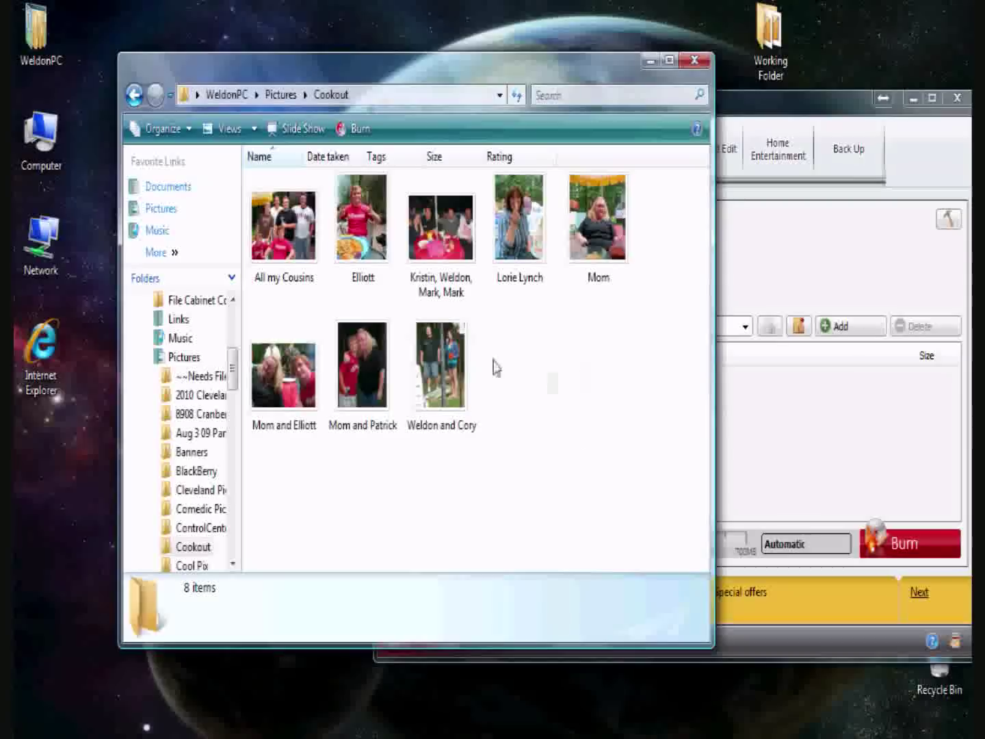
mouse_move(284, 226)
left_mouse_down()
mouse_move(596, 317)
mouse_move(780, 455)
mouse_move(791, 476)
left_mouse_up()
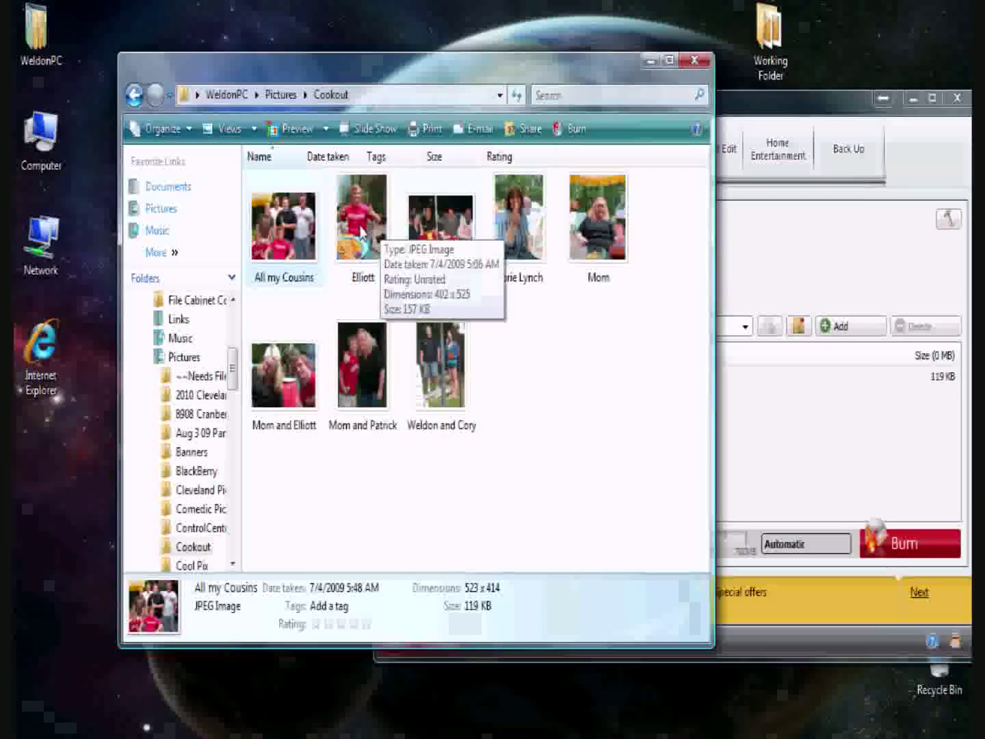
mouse_move(361, 232)
left_mouse_down()
mouse_move(704, 374)
mouse_move(779, 495)
left_mouse_up()
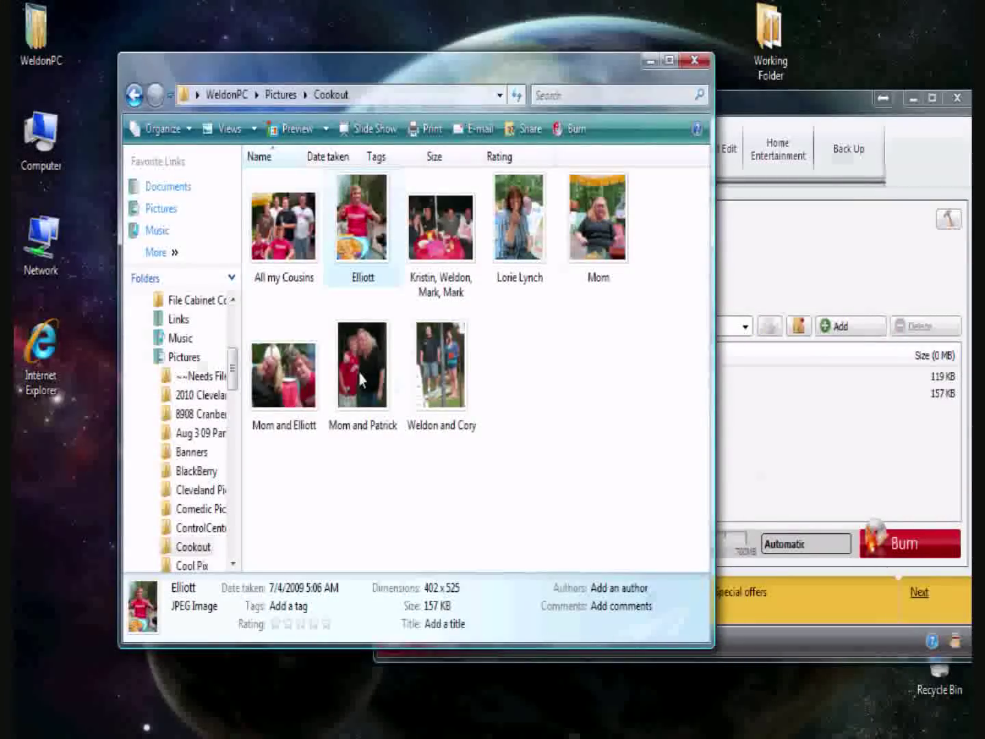
mouse_move(357, 373)
left_mouse_down()
mouse_move(711, 409)
mouse_move(831, 540)
mouse_move(814, 505)
left_mouse_up()
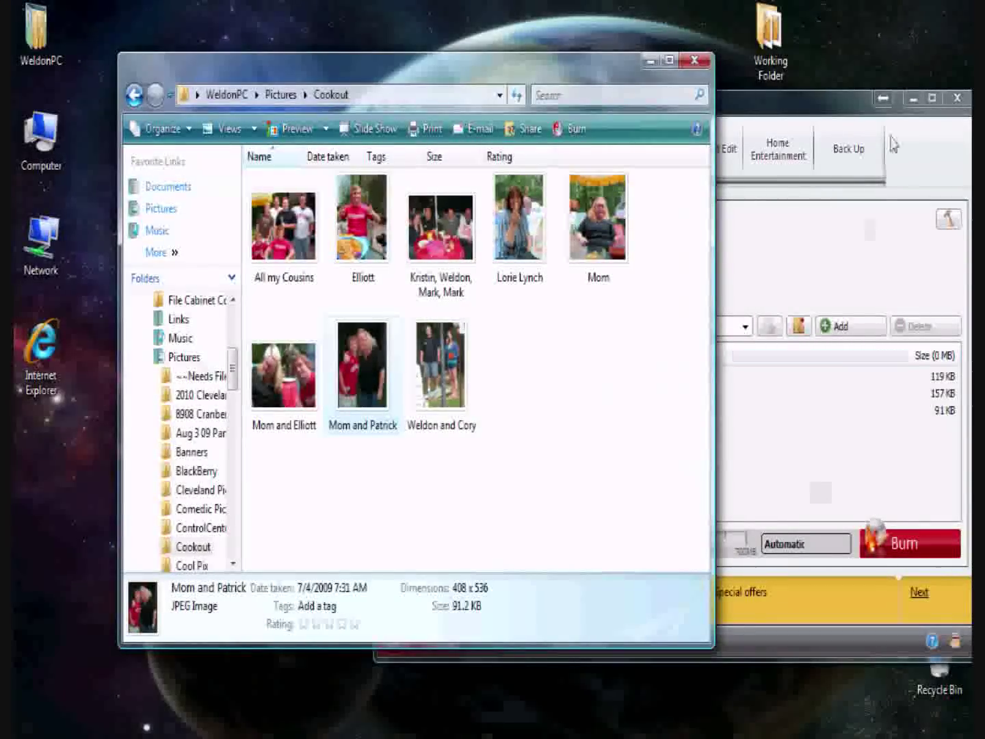
- Expand and reposition the Nero window, then close the Cookout Explorer window
left_click(879, 102)
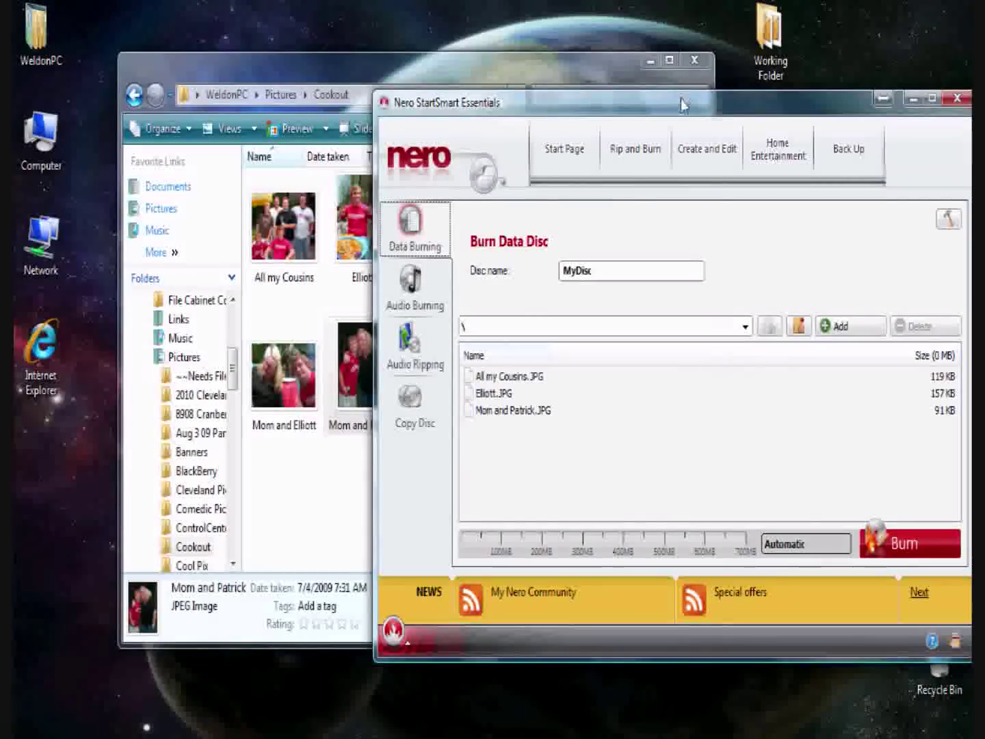
left_click_drag(682, 105, 624, 98)
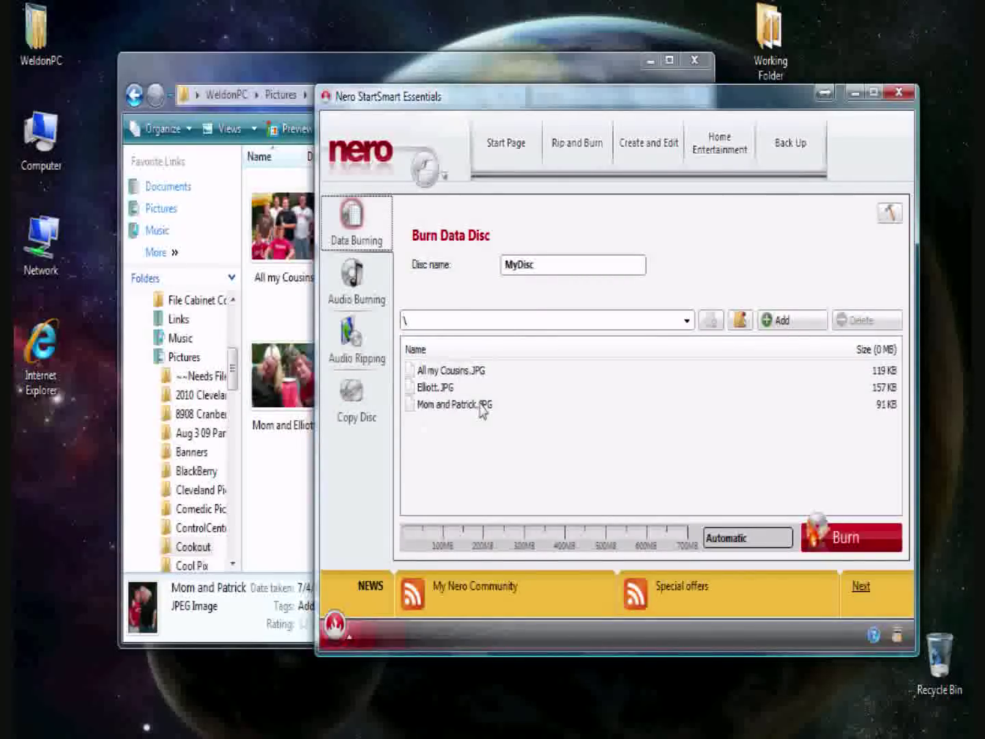
left_click(651, 62)
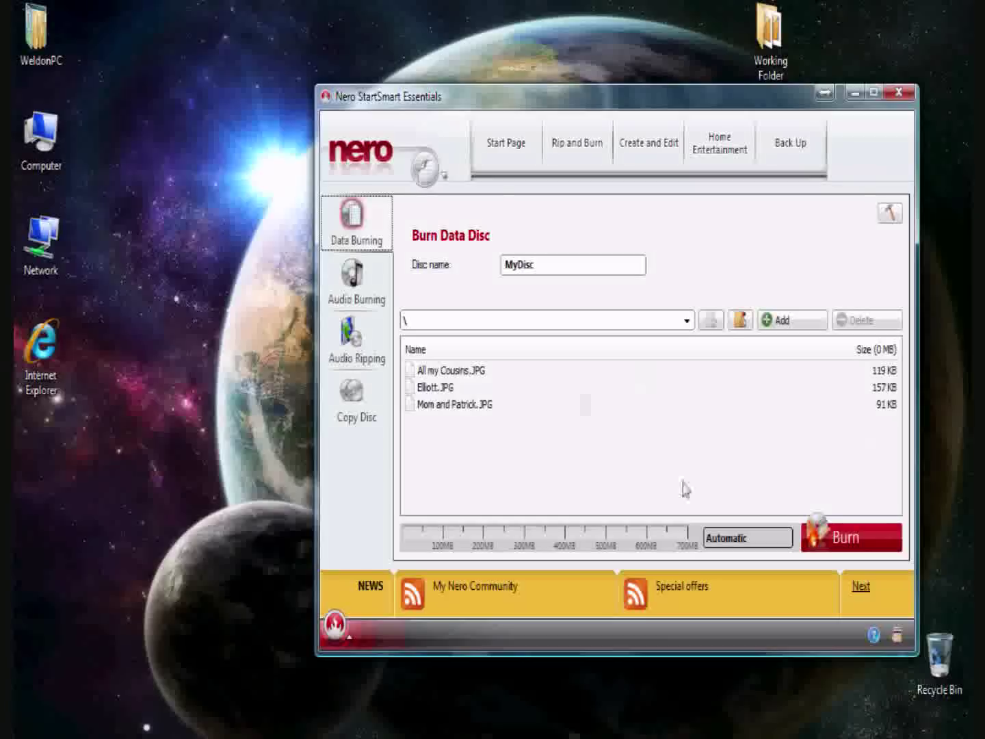
- Start burning the three-photo MyDisc data compilation
left_click(846, 544)
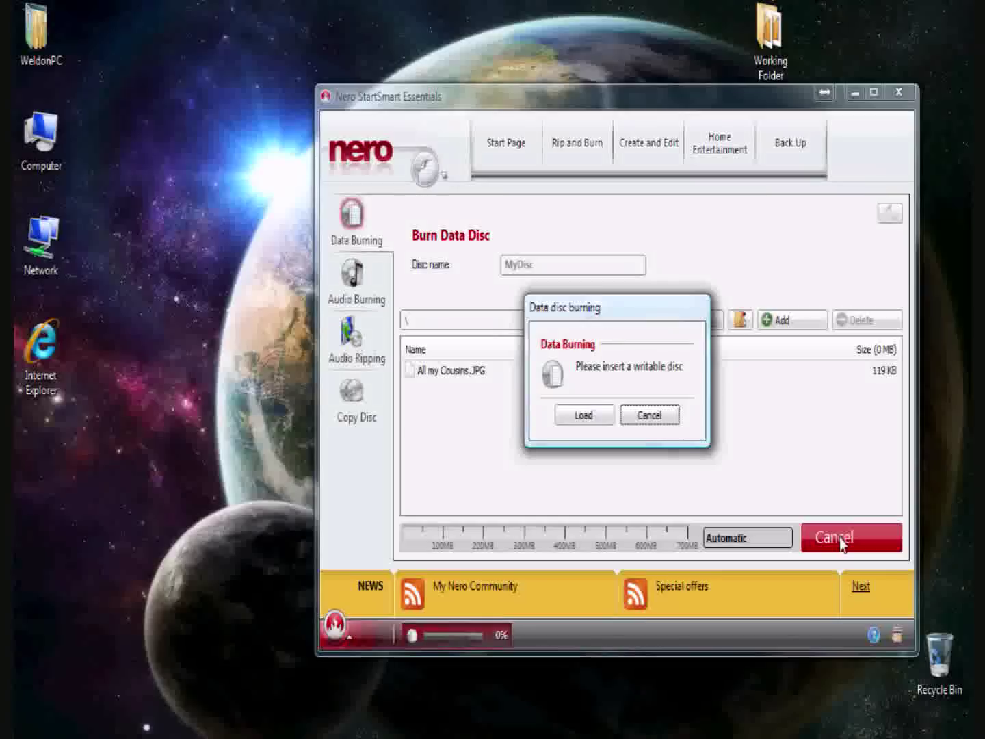
- Load a blank writable CD into DVD RW Drive (E:) for the burn
left_click(585, 415)
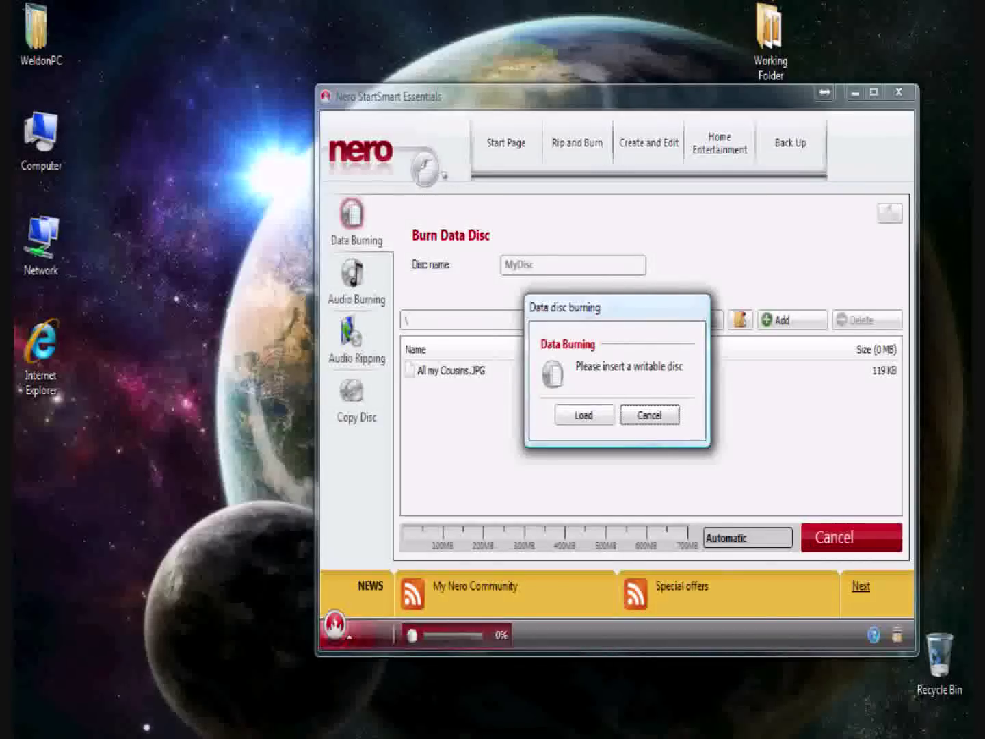
left_click(585, 417)
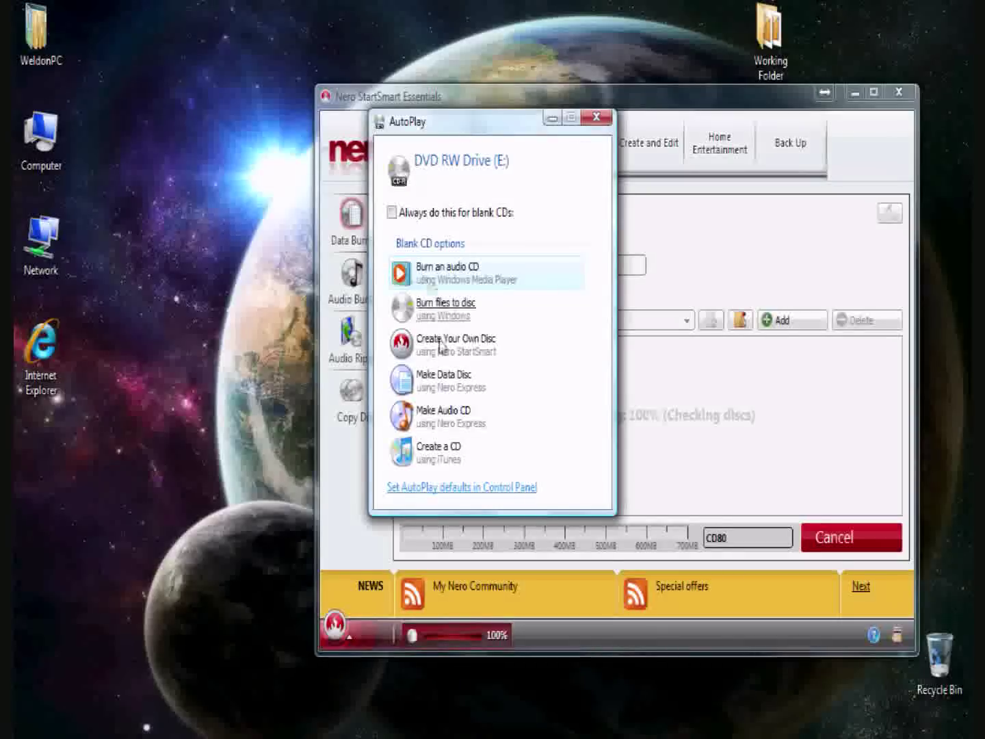
- Close the Windows AutoPlay prompt and let MyDisc finish burning at 20x
left_click(596, 121)
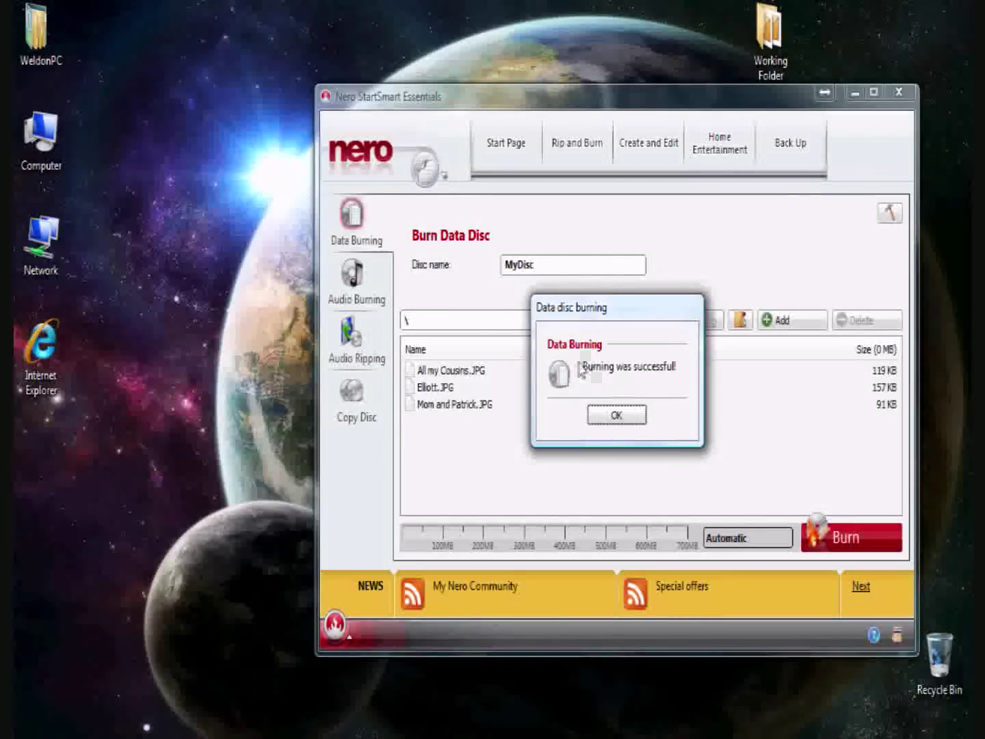
- Acknowledge the 'Burning was successful!' message and minimise the Nero window
left_click(620, 418)
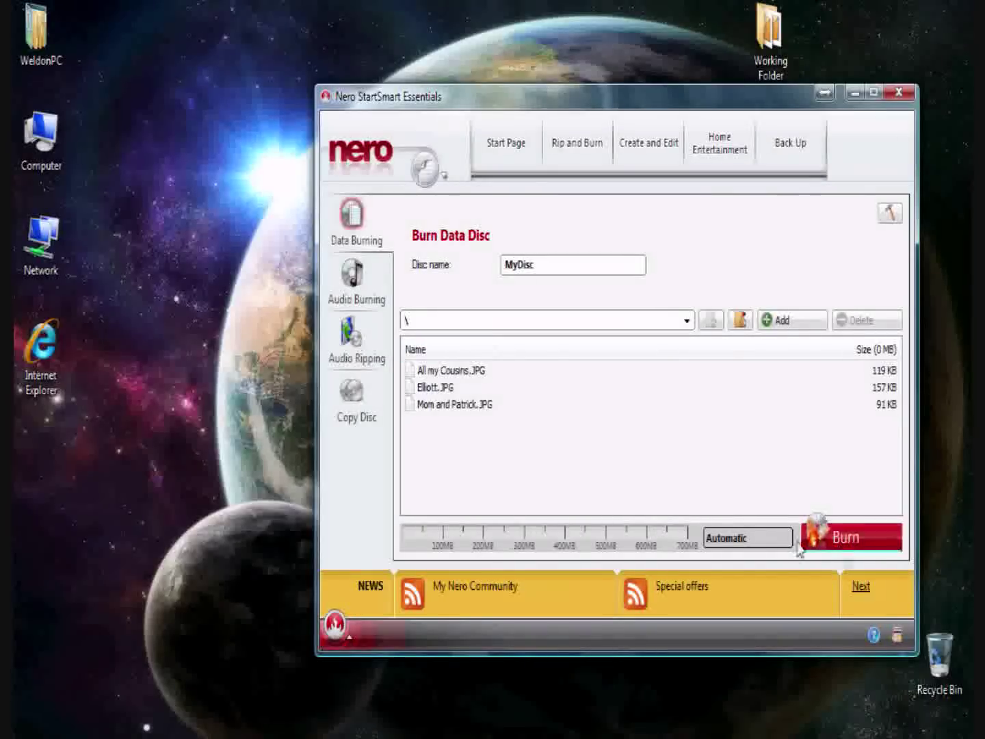
left_click(854, 92)
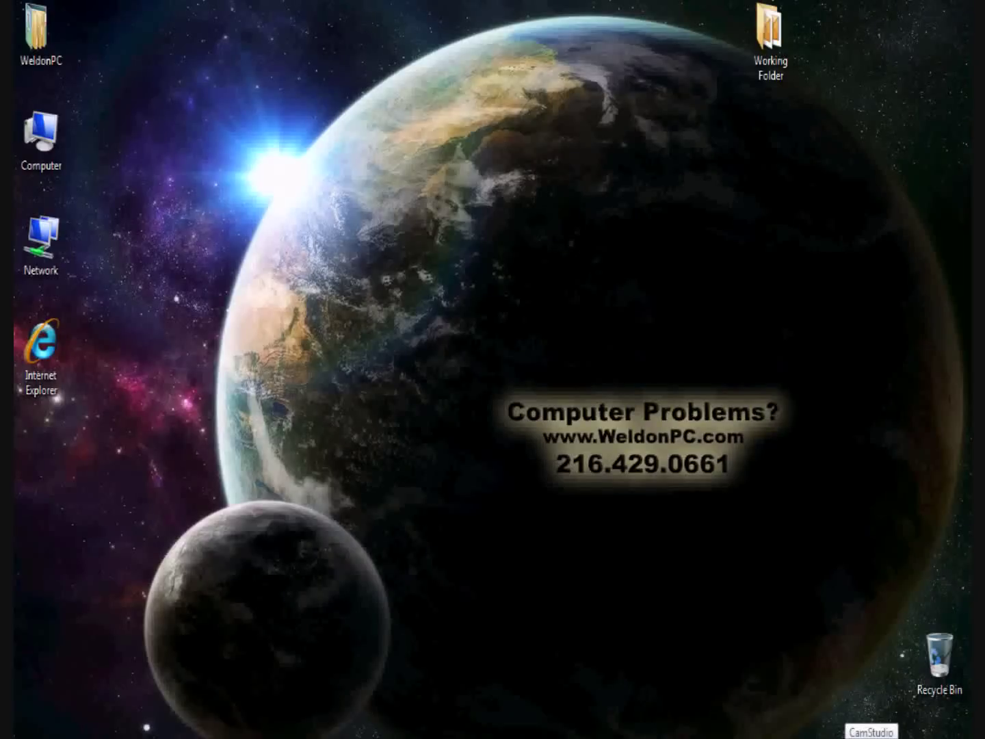
- Open the burned MyDisc CD through AutoPlay's 'Open folder to view files' option
right_click(846, 736)
left_click(865, 707)
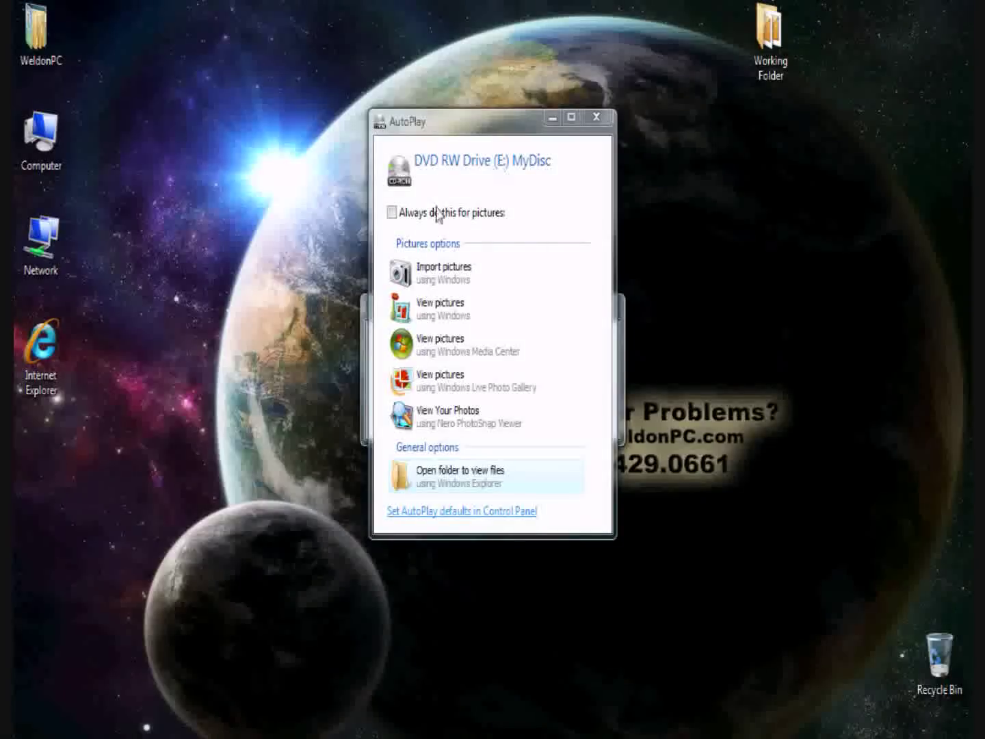
left_click(444, 479)
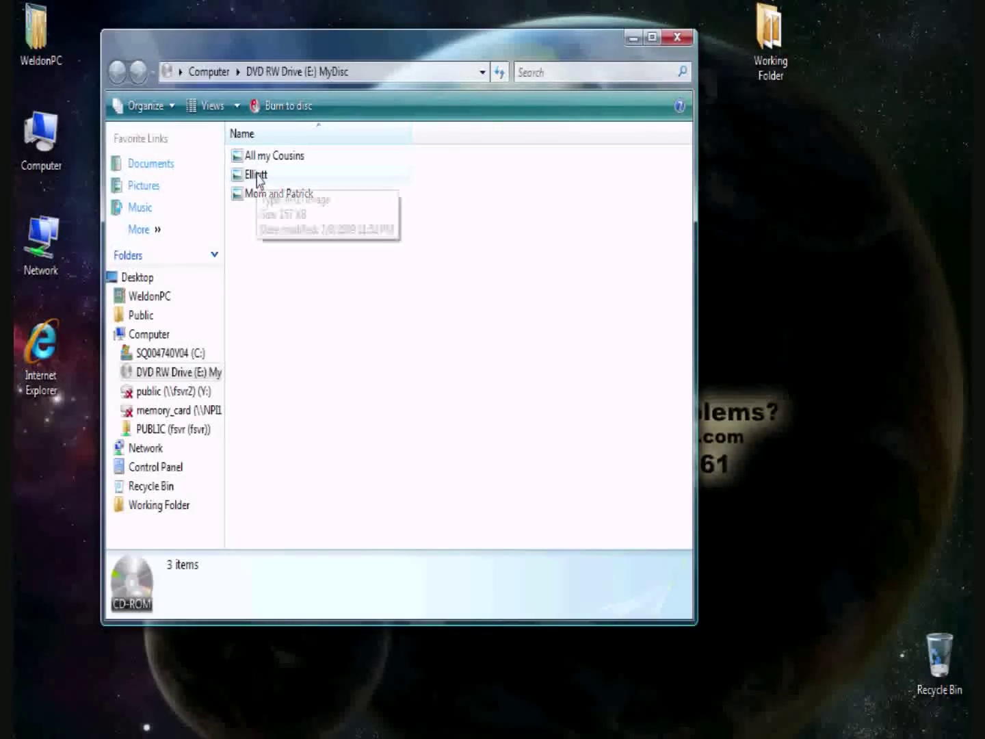
- Show the disc's three photos as Large Icons, then close the MyDisc window
left_click(234, 106)
left_click(287, 59)
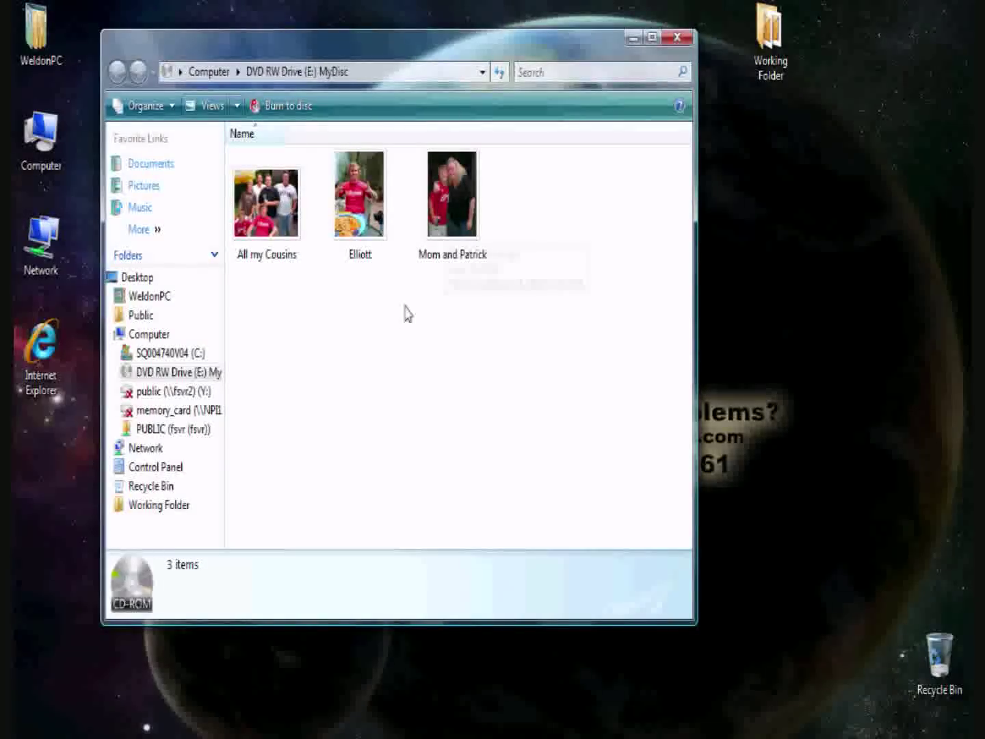
left_click(679, 41)
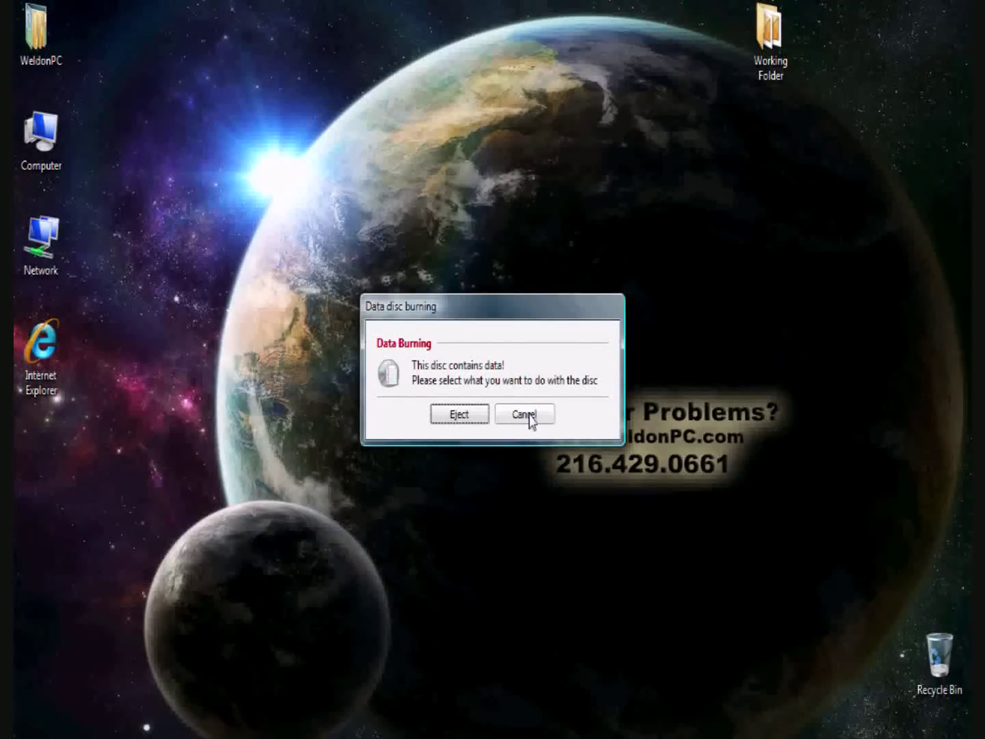
- Cancel the 'Data disc burning' prompt without ejecting the MyDisc CD
left_click(524, 415)
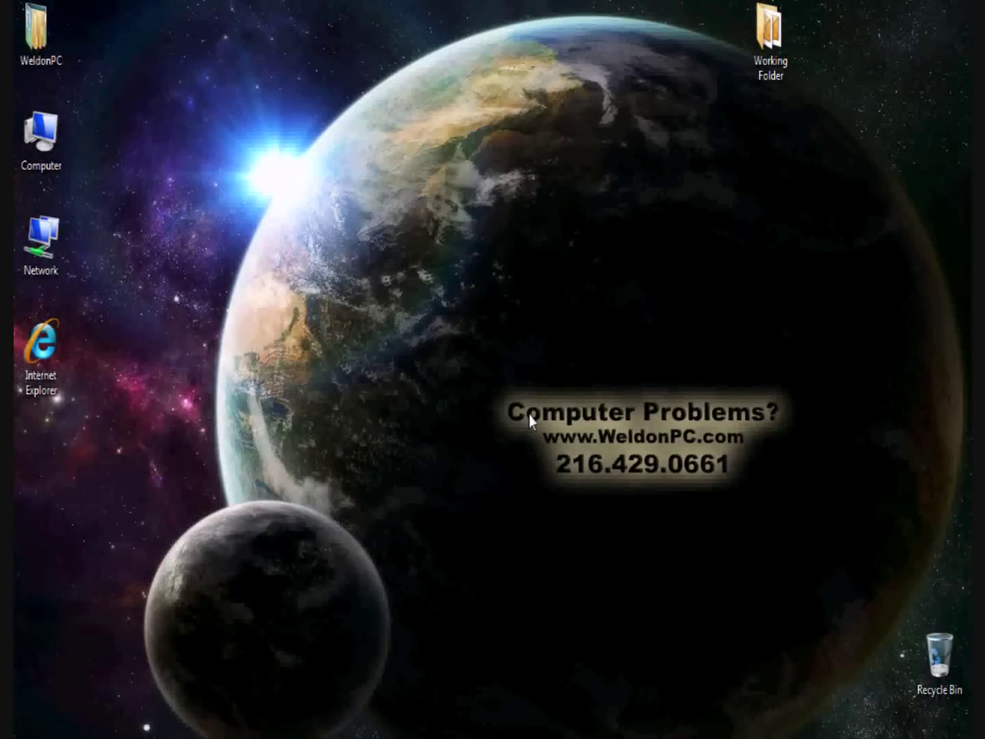